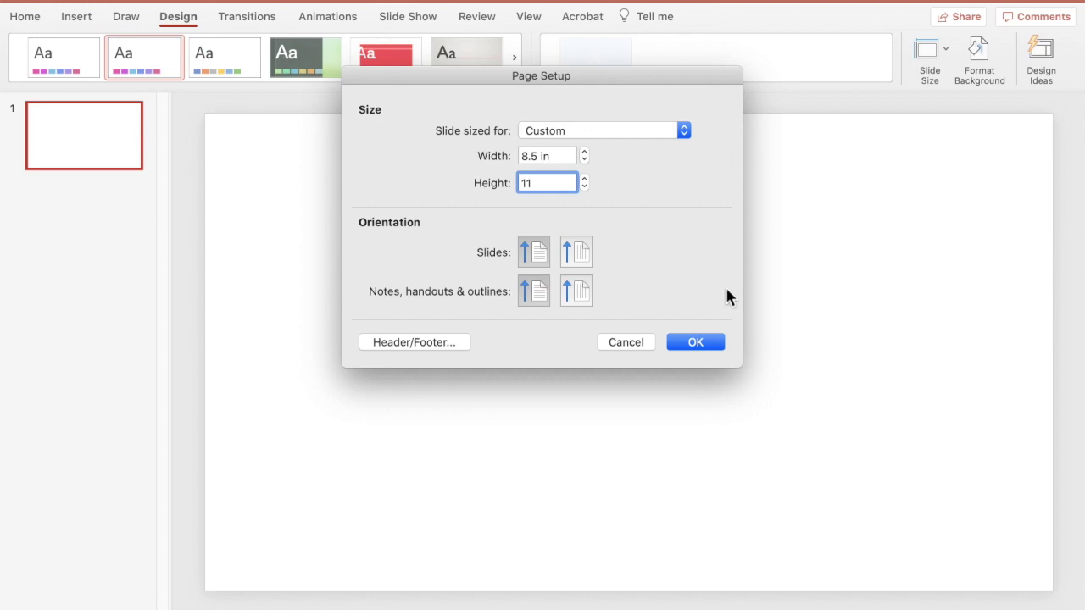
Step: Apply the custom slide size of 8.5 in wide by 11 in high
{"action": "left_click", "coordinate": [697, 342]}
{"action": "left_click", "coordinate": [736, 226]}
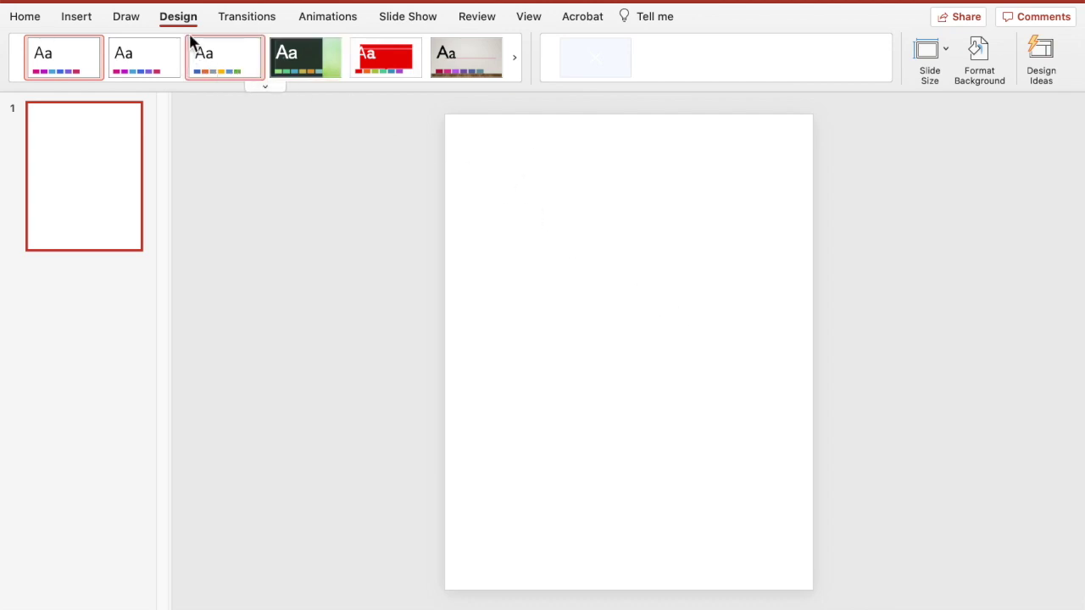
Step: Add a text box across the top of the page reading "Name" followed by a blank line, in Century Gothic Regular
{"action": "left_click_drag", "start_coordinate": [472, 138], "coordinate": [741, 170]}
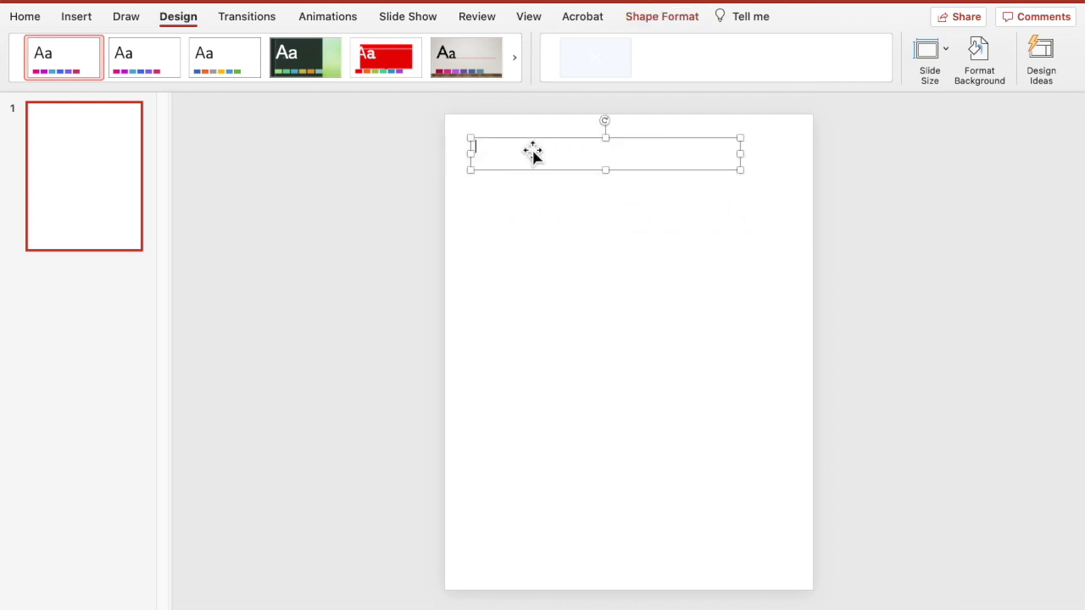
{"action": "type", "text": "Na"}
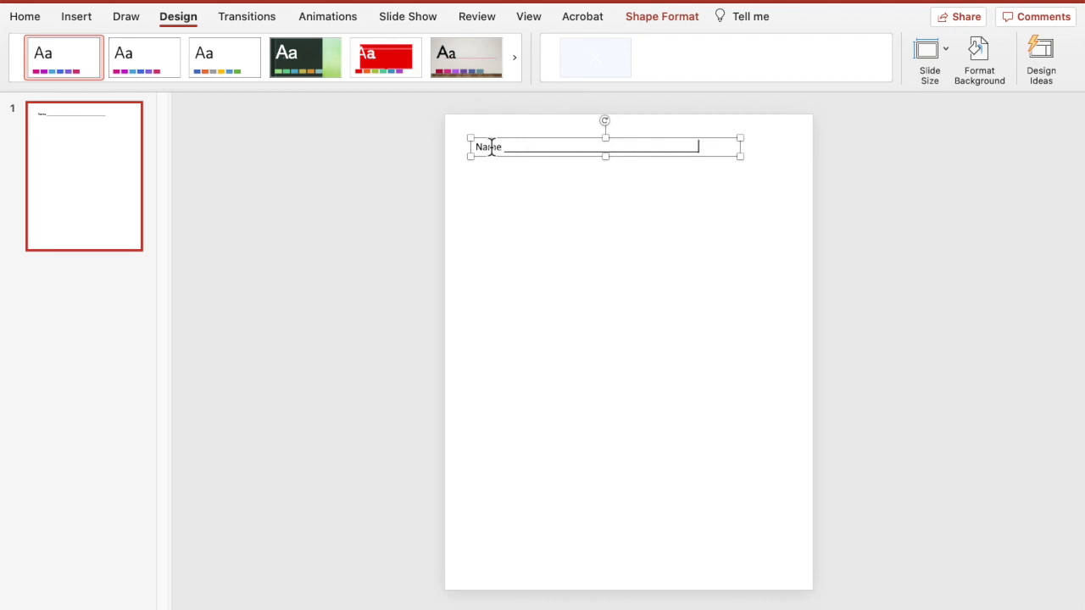
{"action": "left_click_drag", "start_coordinate": [476, 148], "coordinate": [535, 155]}
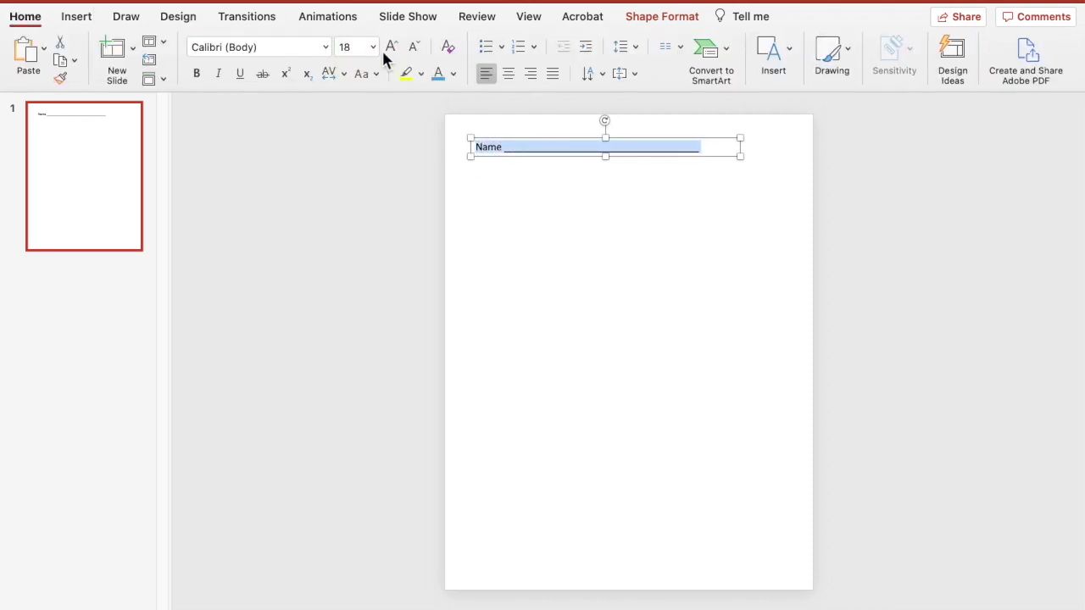
{"action": "left_click", "coordinate": [326, 47]}
{"action": "mouse_move", "coordinate": [375, 184]}
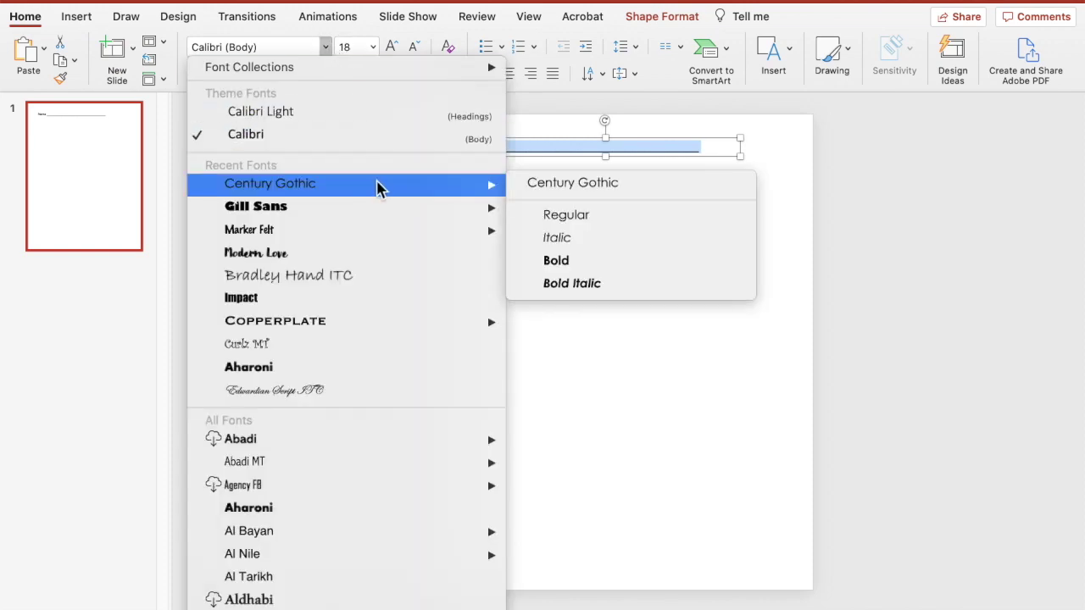
{"action": "left_click", "coordinate": [610, 222]}
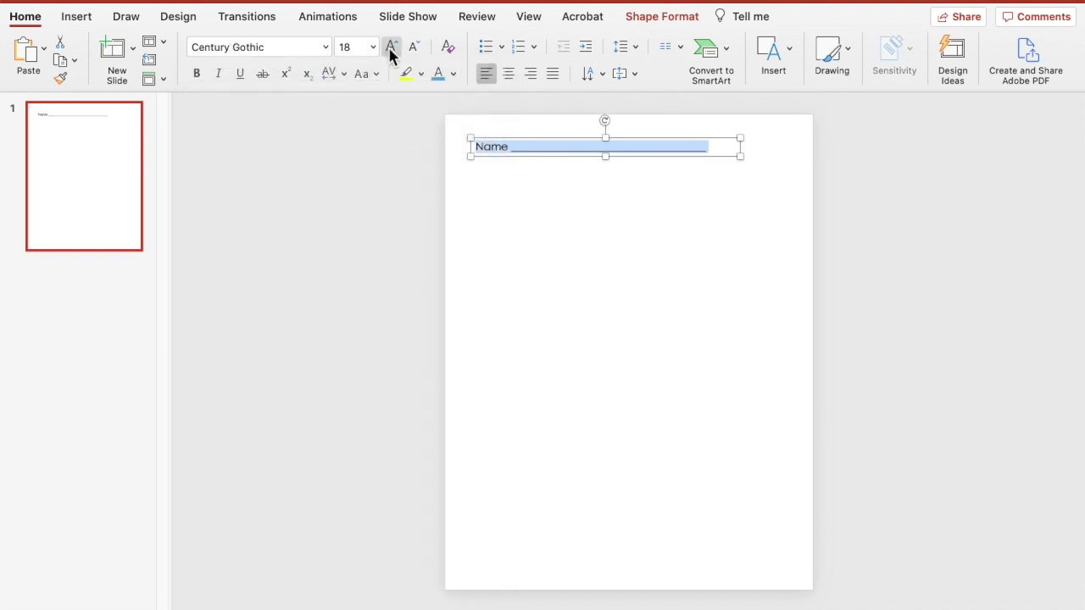
{"action": "left_click", "coordinate": [690, 162]}
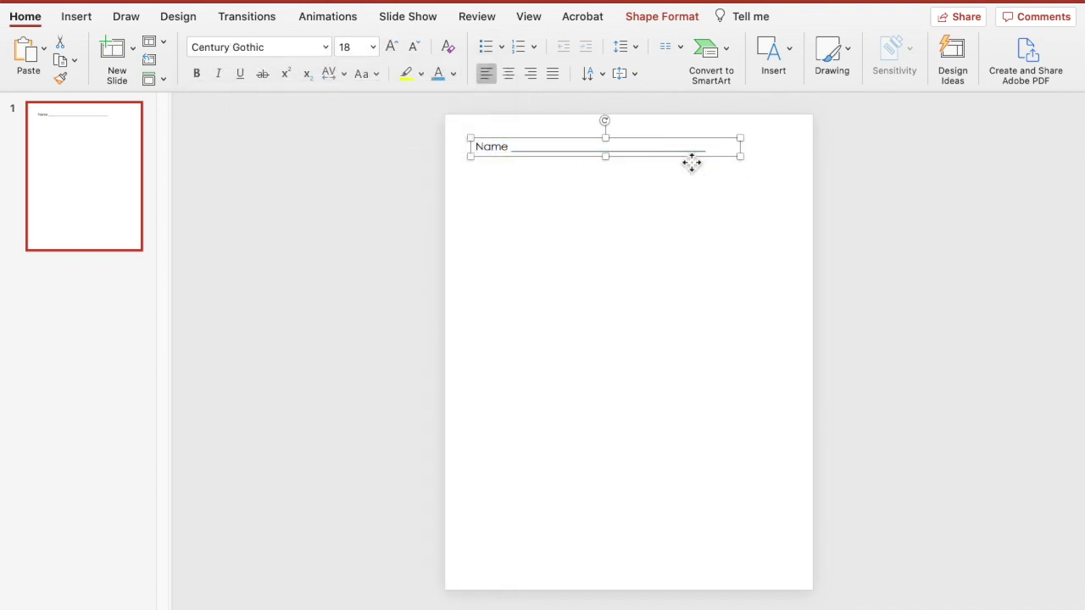
Step: Duplicate the Name text box just below itself and replace the copy's text with "Equal Groups and Arrays"
{"action": "left_click", "coordinate": [691, 161]}
{"action": "left_click_drag", "start_coordinate": [691, 161], "coordinate": [691, 188]}
{"action": "left_click_drag", "start_coordinate": [479, 179], "coordinate": [724, 181]}
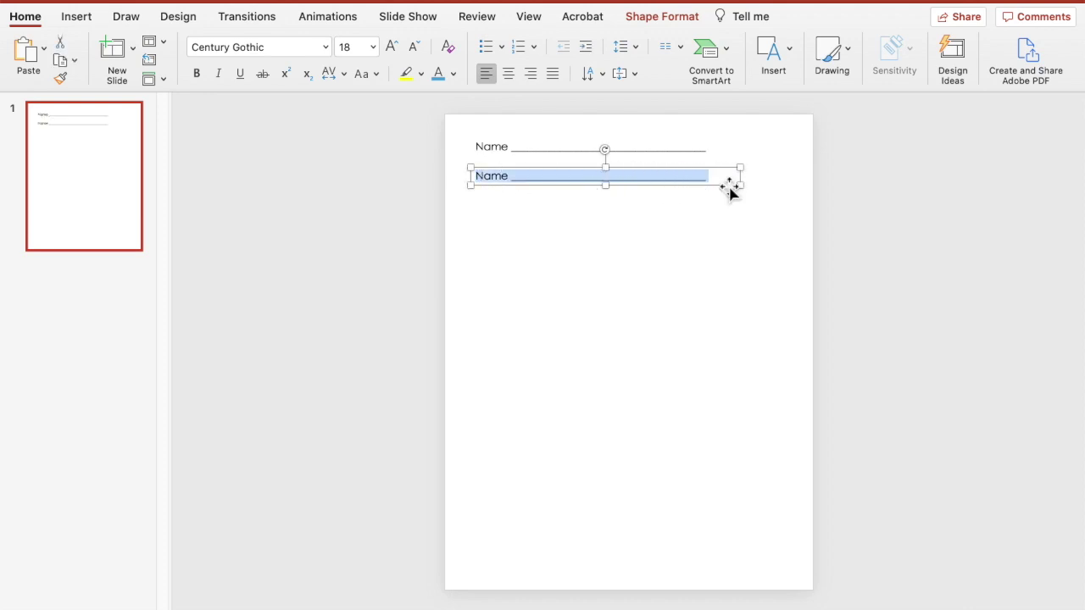
{"action": "type", "text": "Ed"}
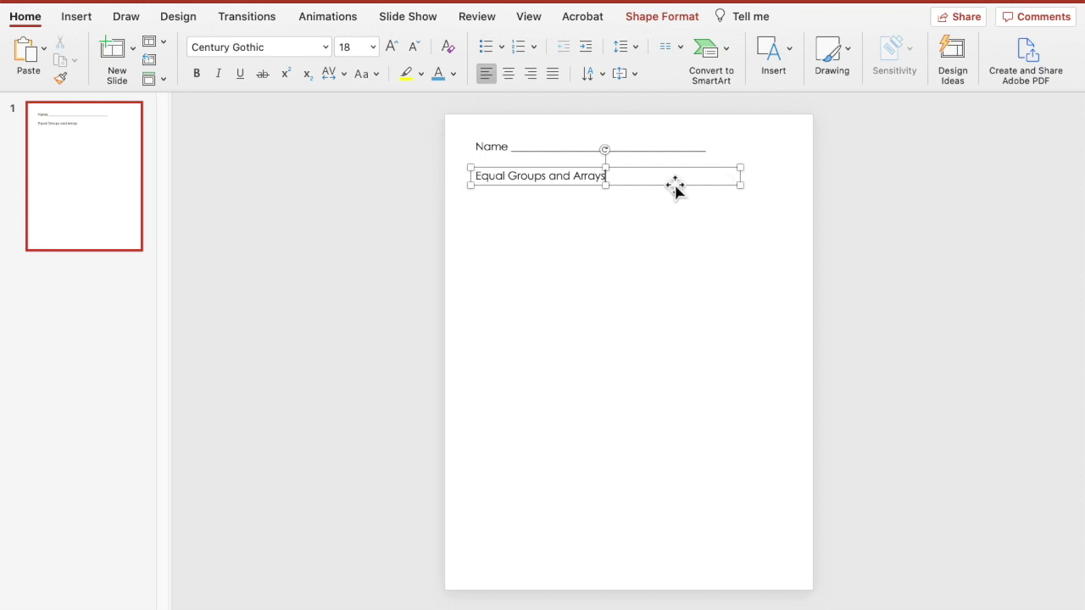
Step: Make the "Equal Groups and Arrays" title bold at 24 pt and fit its box centered beneath the Name line
{"action": "left_click_drag", "start_coordinate": [744, 190], "coordinate": [630, 186]}
{"action": "left_click_drag", "start_coordinate": [573, 178], "coordinate": [595, 180]}
{"action": "triple_click", "coordinate": [595, 179]}
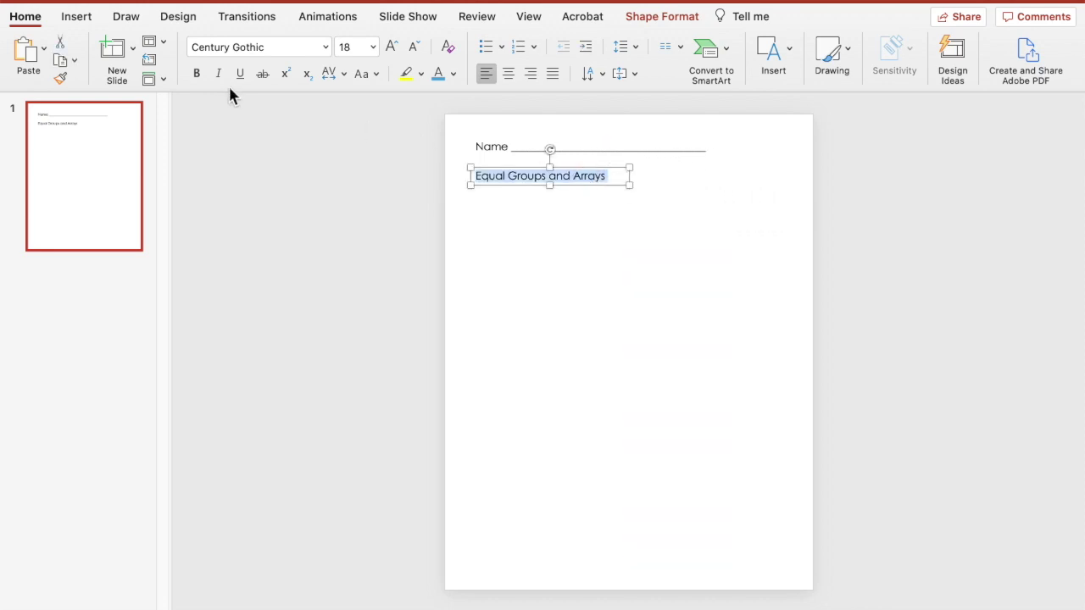
{"action": "left_click", "coordinate": [196, 74]}
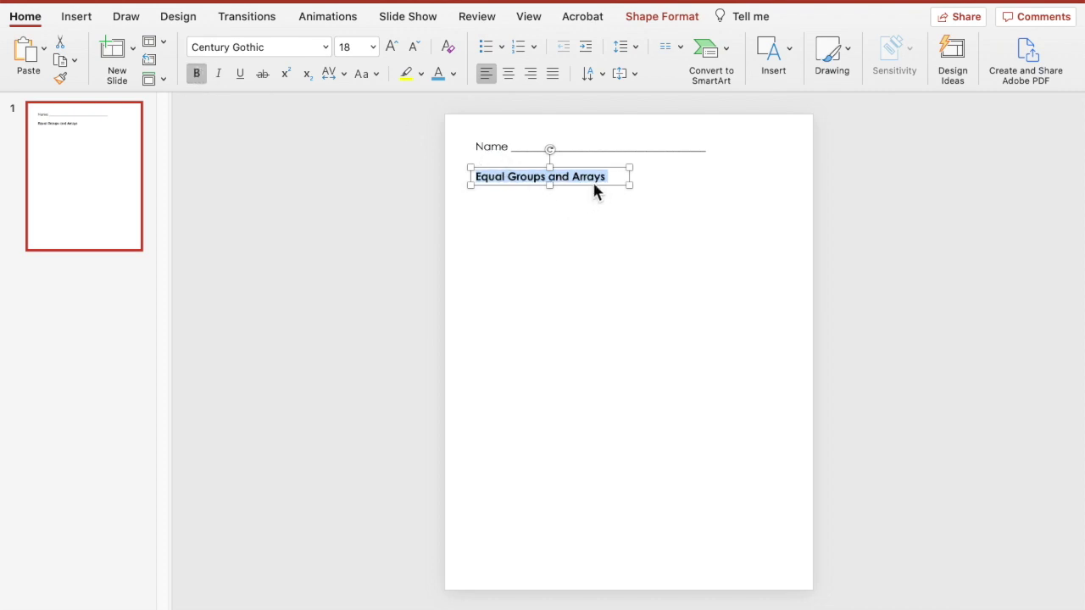
{"action": "left_click", "coordinate": [391, 48]}
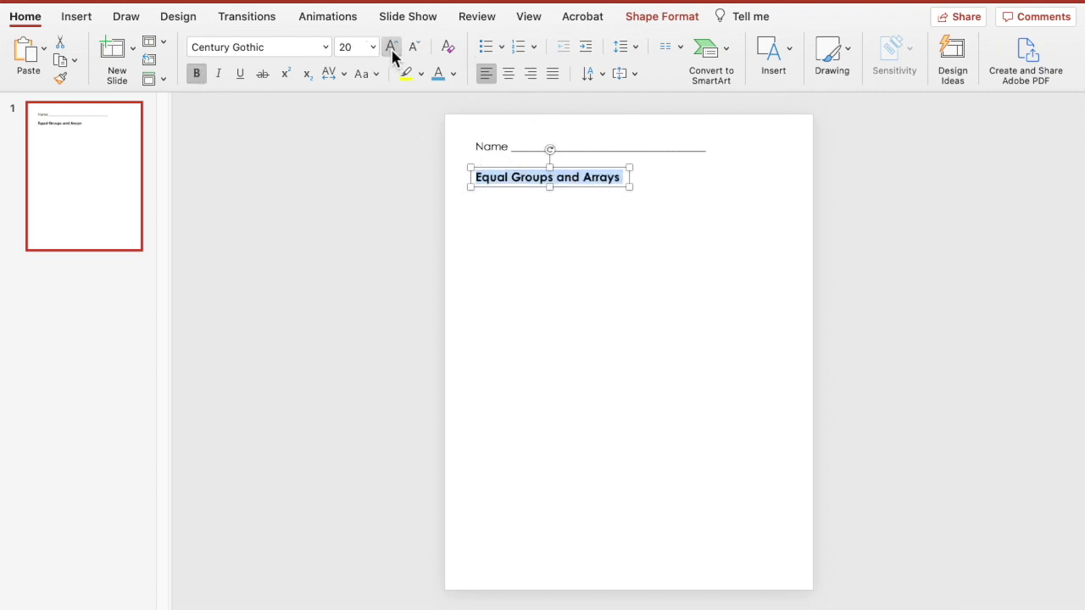
{"action": "left_click", "coordinate": [391, 49]}
{"action": "left_click_drag", "start_coordinate": [632, 195], "coordinate": [663, 188]}
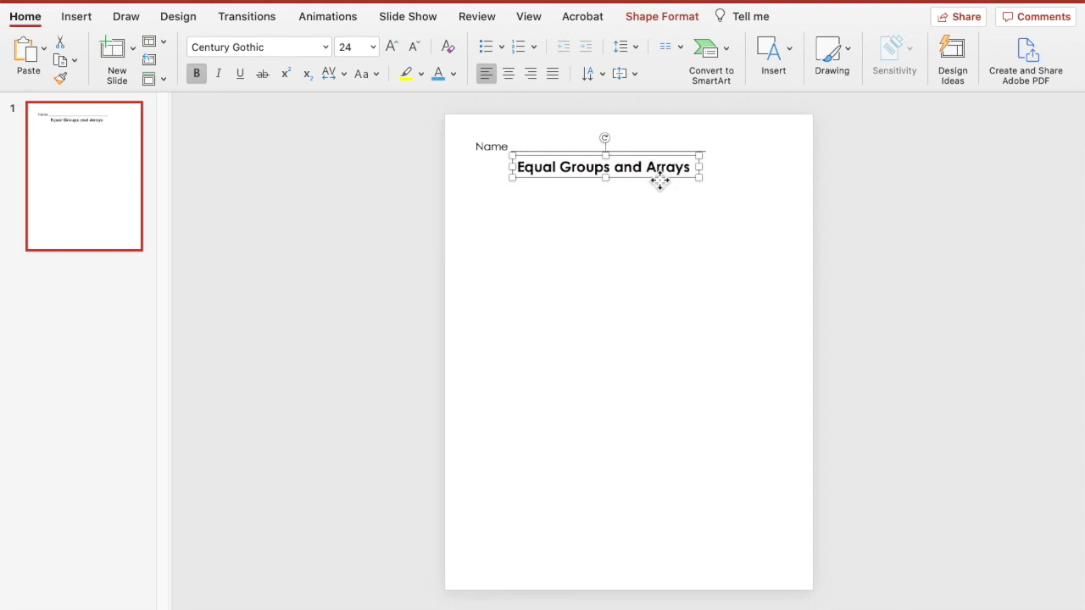
Step: Duplicate the title, align the copy with the page's left margin below it, and change its text to "Directions:"
{"action": "key", "text": "super+d"}
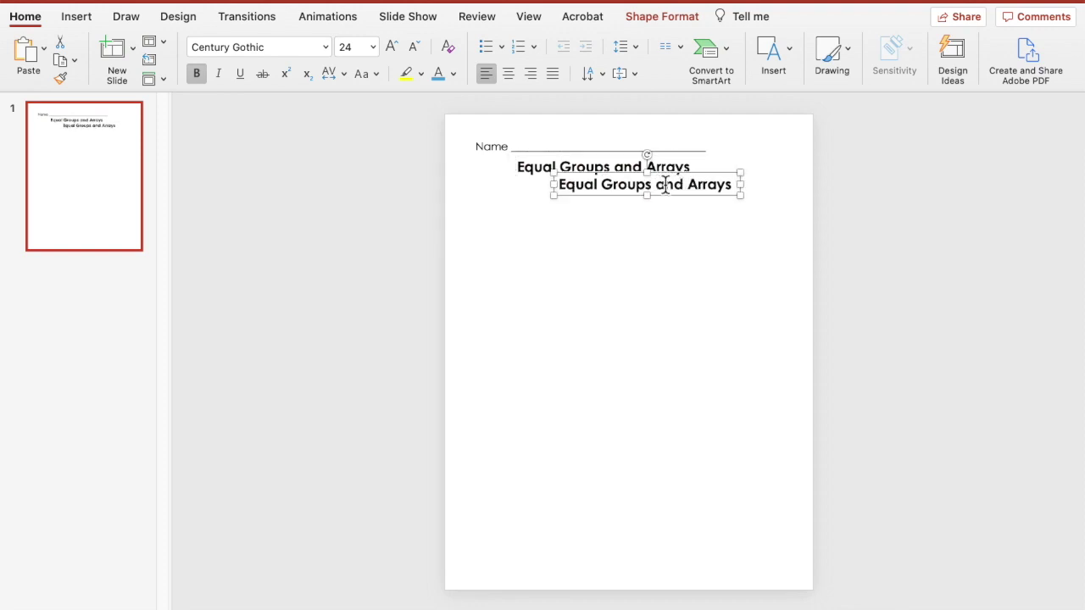
{"action": "left_click_drag", "start_coordinate": [670, 206], "coordinate": [587, 198]}
{"action": "double_click", "coordinate": [547, 190]}
{"action": "triple_click", "coordinate": [547, 190]}
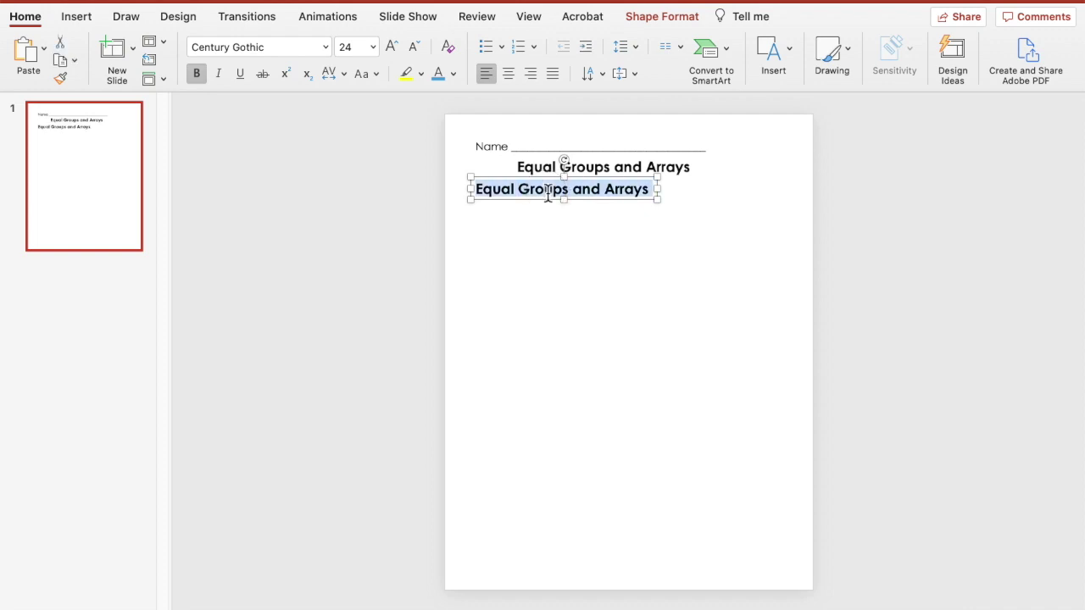
{"action": "type", "text": "Directions:"}
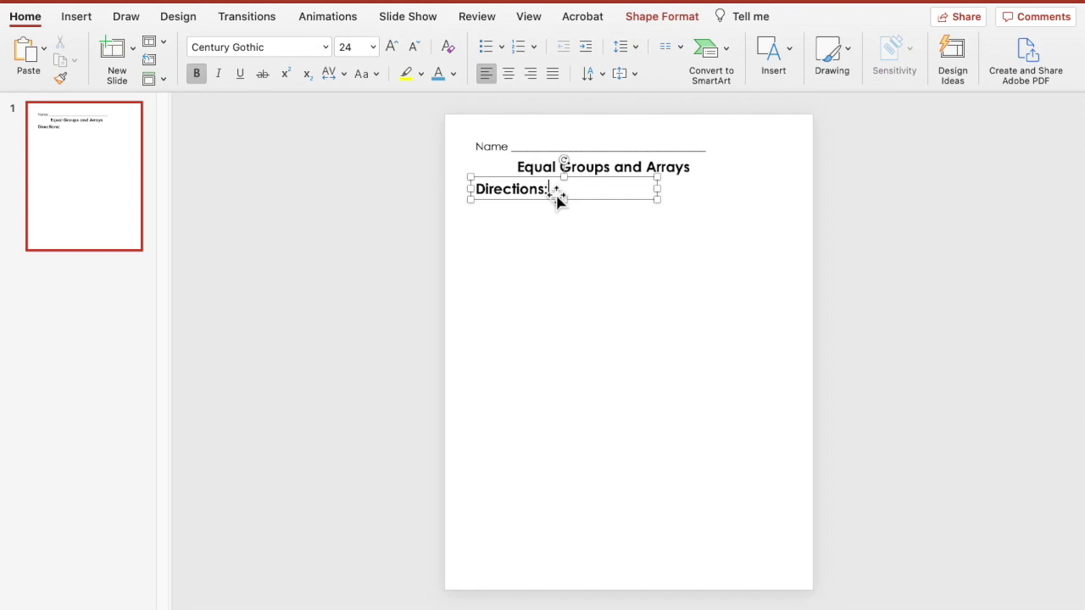
Step: Set the "Directions:" text to non-bold 18 pt and move its box slightly lower, away from the title
{"action": "triple_click", "coordinate": [549, 190]}
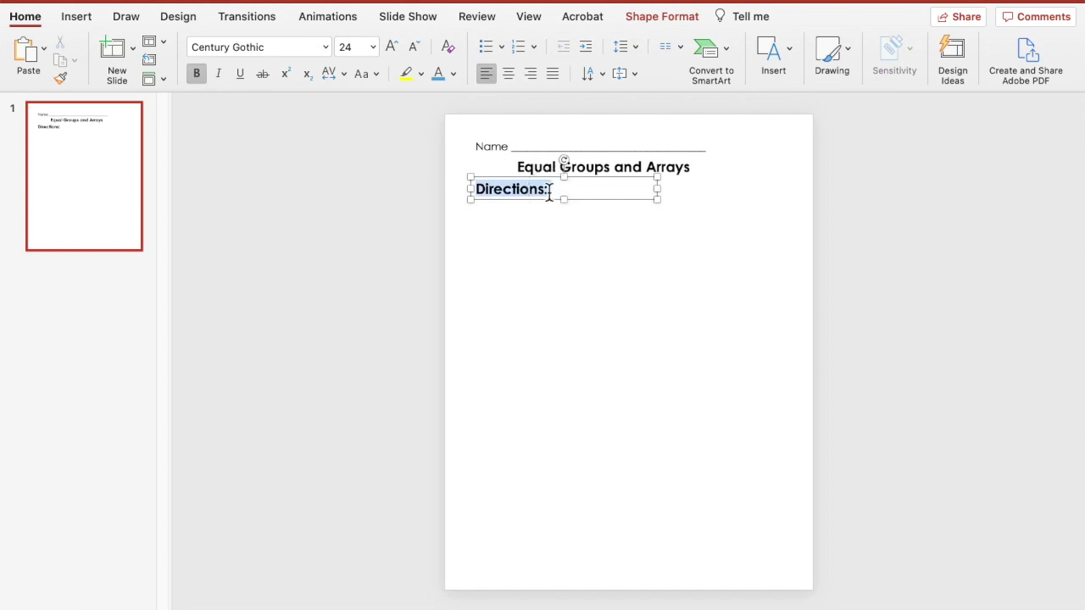
{"action": "left_click", "coordinate": [196, 74]}
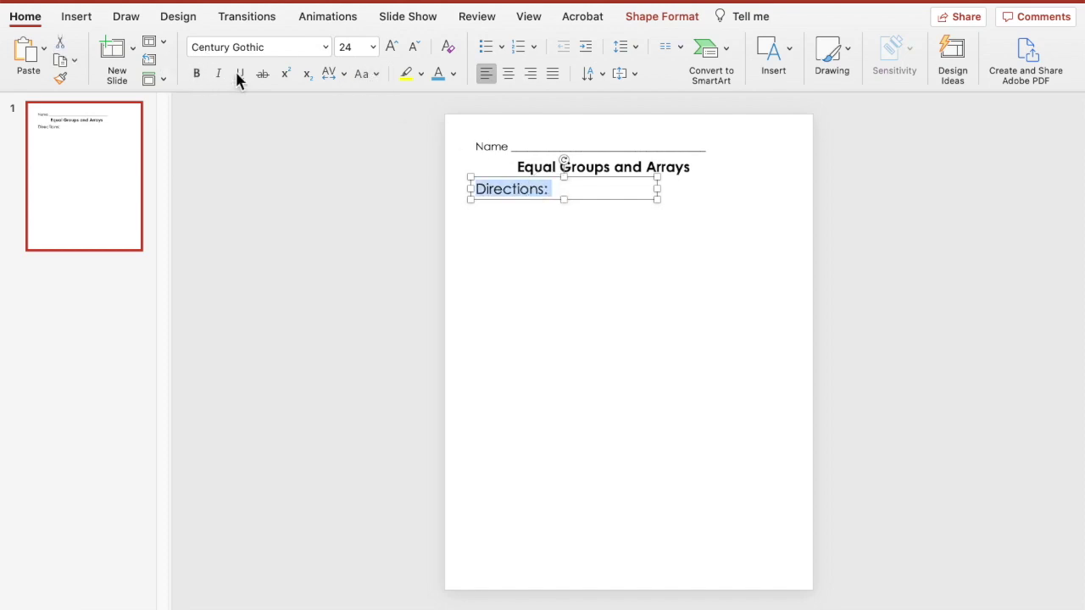
{"action": "left_click", "coordinate": [413, 48]}
{"action": "left_click", "coordinate": [413, 49]}
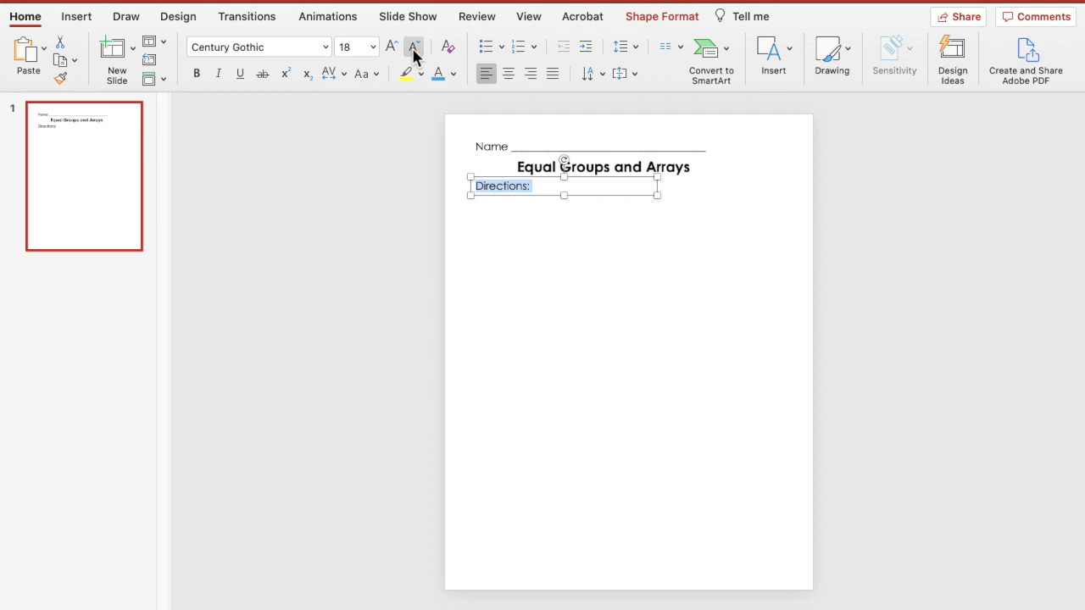
{"action": "left_click", "coordinate": [609, 246]}
{"action": "left_click", "coordinate": [533, 194]}
{"action": "left_click", "coordinate": [579, 201]}
{"action": "left_click_drag", "start_coordinate": [582, 203], "coordinate": [585, 213]}
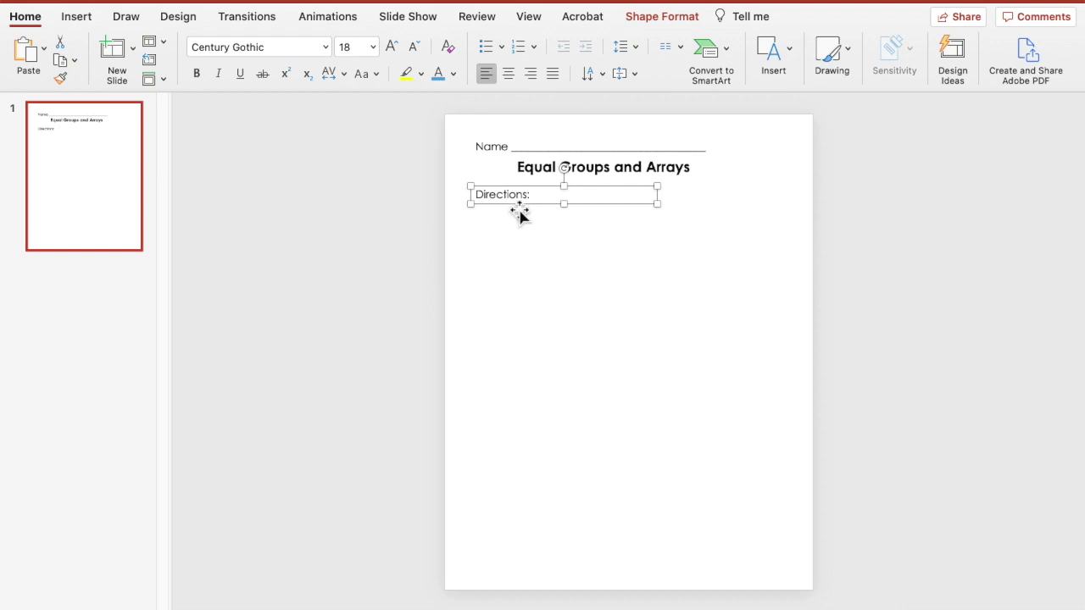
Step: Duplicate the "Directions:" box below itself, replace the copy's text with "1." and narrow the box to fit
{"action": "mouse_move", "coordinate": [520, 215]}
{"action": "left_mouse_down"}
{"action": "mouse_move", "coordinate": [534, 218]}
{"action": "mouse_move", "coordinate": [525, 240]}
{"action": "mouse_move", "coordinate": [530, 225]}
{"action": "left_mouse_up"}
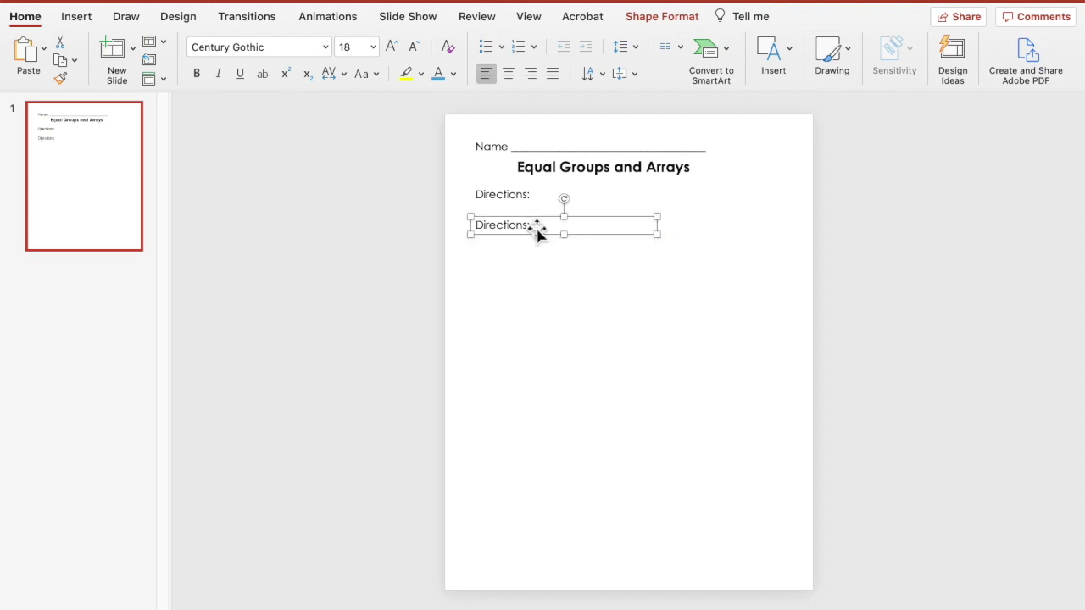
{"action": "triple_click", "coordinate": [530, 225]}
{"action": "type", "text": "1."}
{"action": "left_click_drag", "start_coordinate": [663, 241], "coordinate": [487, 227]}
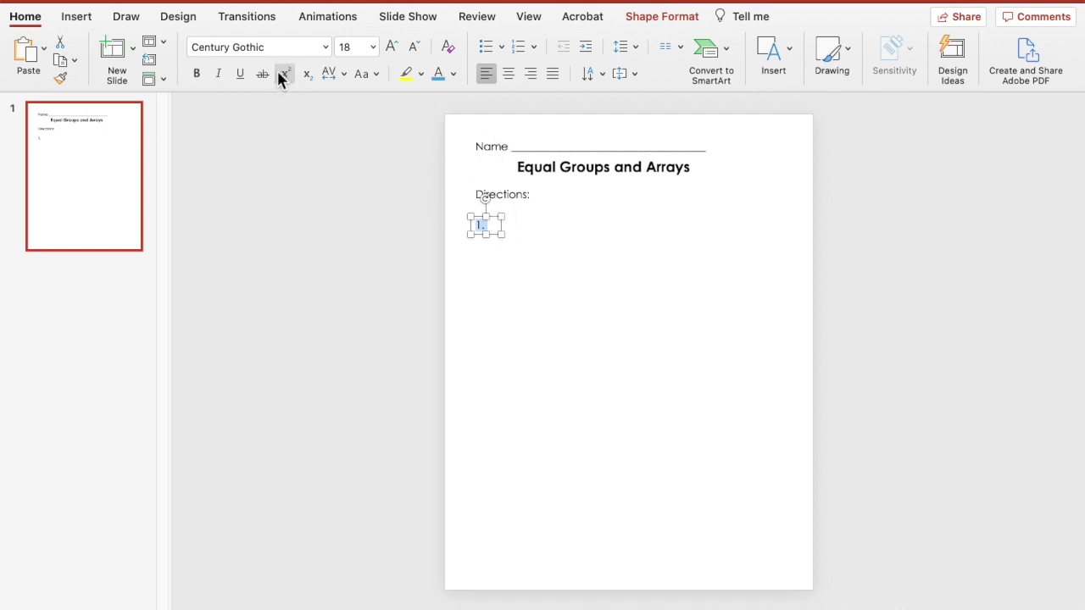
Step: Format the question number "1." in bold with the Gill Sans Regular font
{"action": "left_click", "coordinate": [204, 73]}
{"action": "left_click", "coordinate": [326, 47]}
{"action": "left_click", "coordinate": [358, 215]}
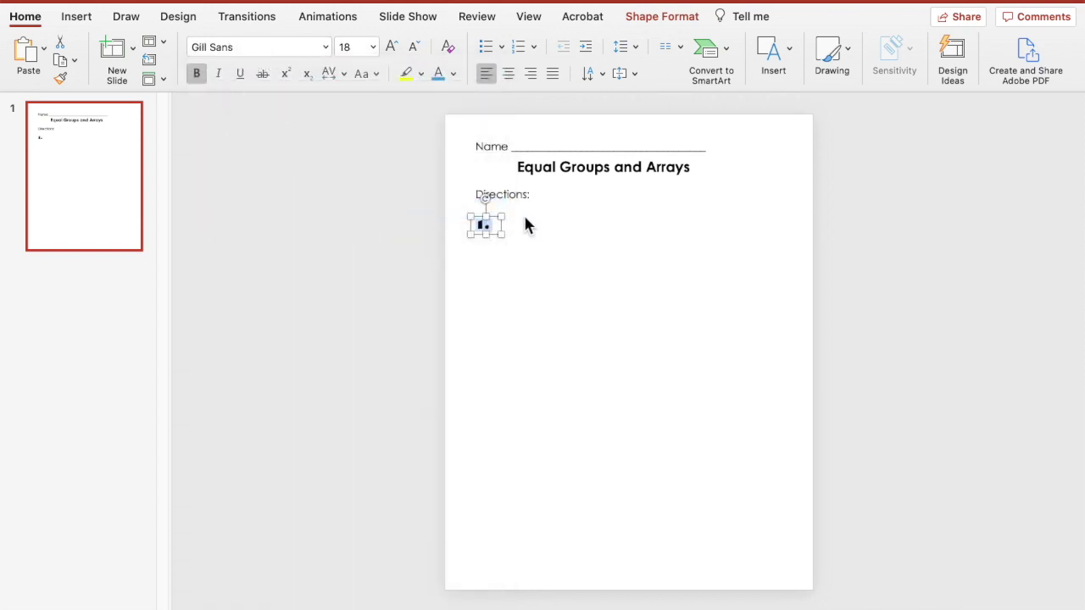
{"action": "left_click", "coordinate": [327, 47]}
{"action": "mouse_move", "coordinate": [427, 181]}
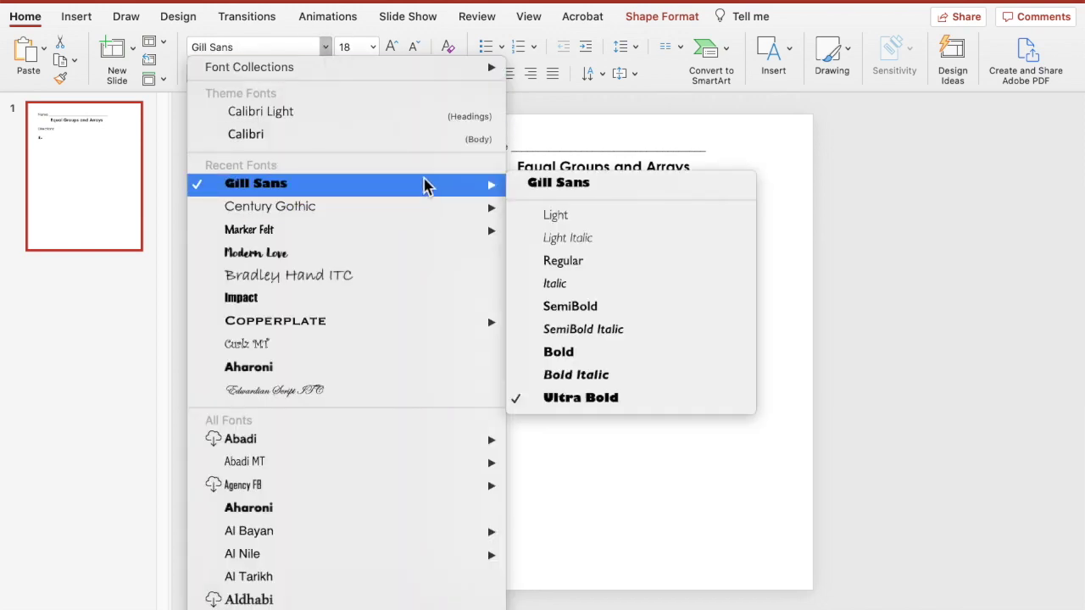
{"action": "left_click", "coordinate": [541, 265]}
{"action": "left_click", "coordinate": [508, 237]}
Step: Increase the question number's font size to 24 pt and select its text box
{"action": "left_click", "coordinate": [479, 227]}
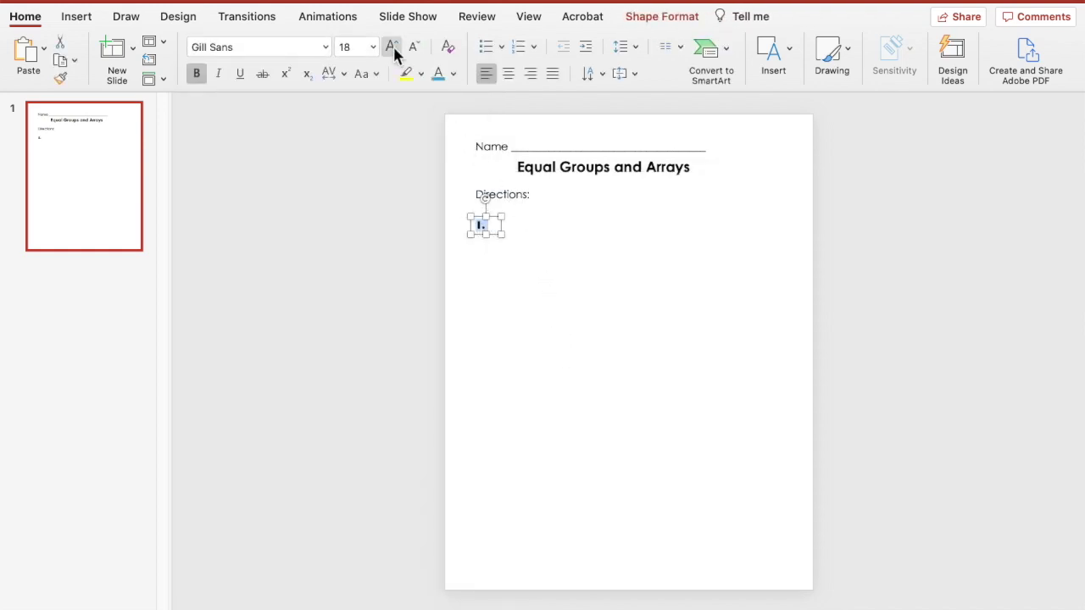
{"action": "left_click", "coordinate": [391, 46]}
{"action": "left_click", "coordinate": [392, 47]}
{"action": "left_click", "coordinate": [519, 236]}
{"action": "left_click", "coordinate": [484, 228]}
{"action": "left_click", "coordinate": [498, 243]}
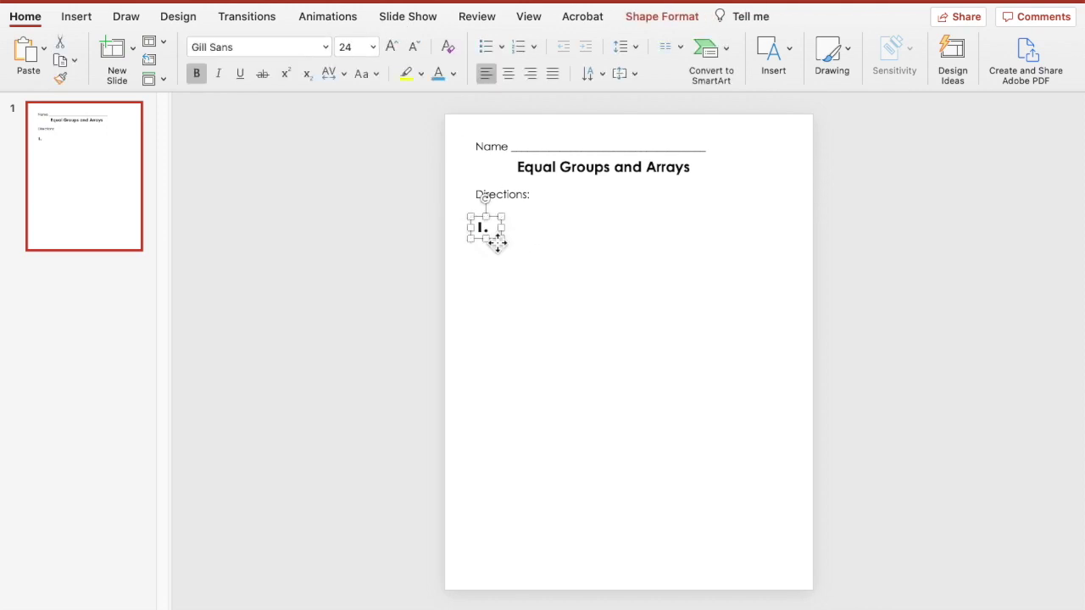
Step: Make three evenly spaced copies of the "1." text box down the left side of the page
{"action": "left_click_drag", "start_coordinate": [500, 243], "coordinate": [496, 322]}
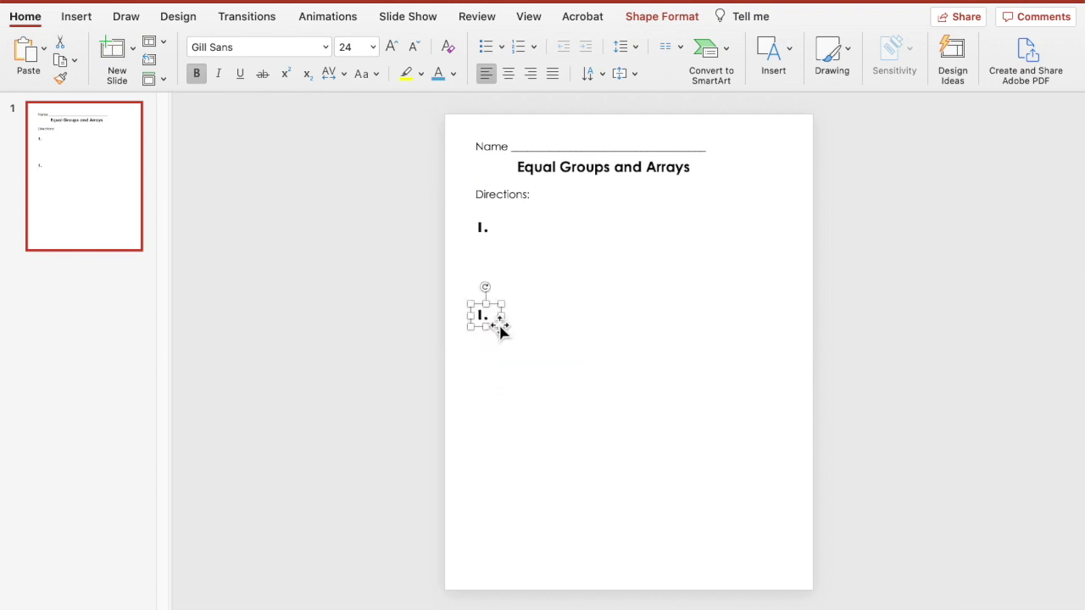
{"action": "key", "text": "super+d"}
{"action": "key", "text": "super+d"}
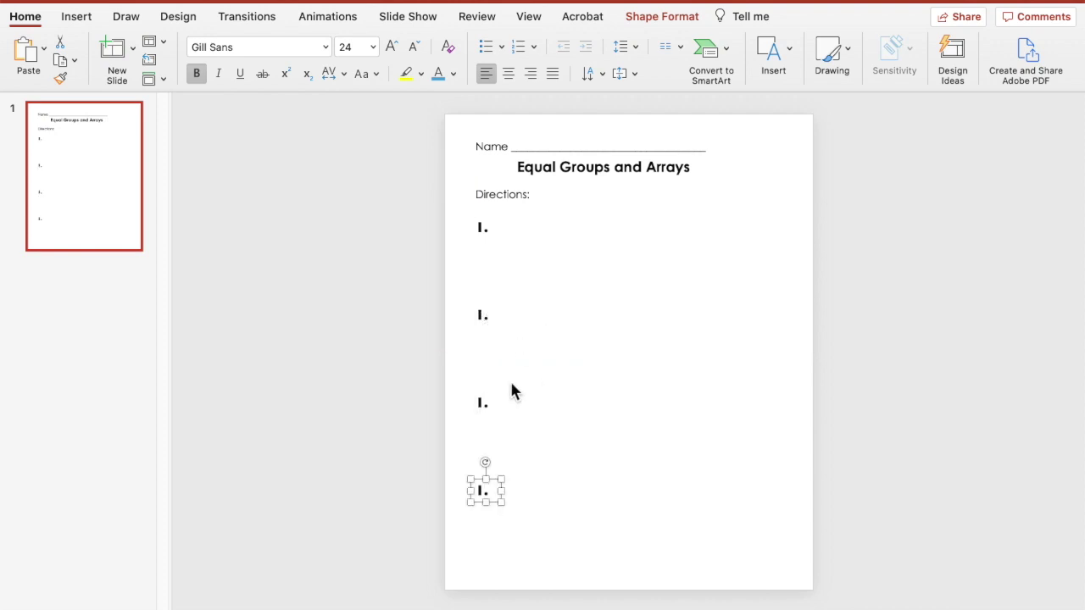
Step: Renumber the three copied question numbers as 2., 3. and 4. from top to bottom
{"action": "left_click", "coordinate": [497, 315]}
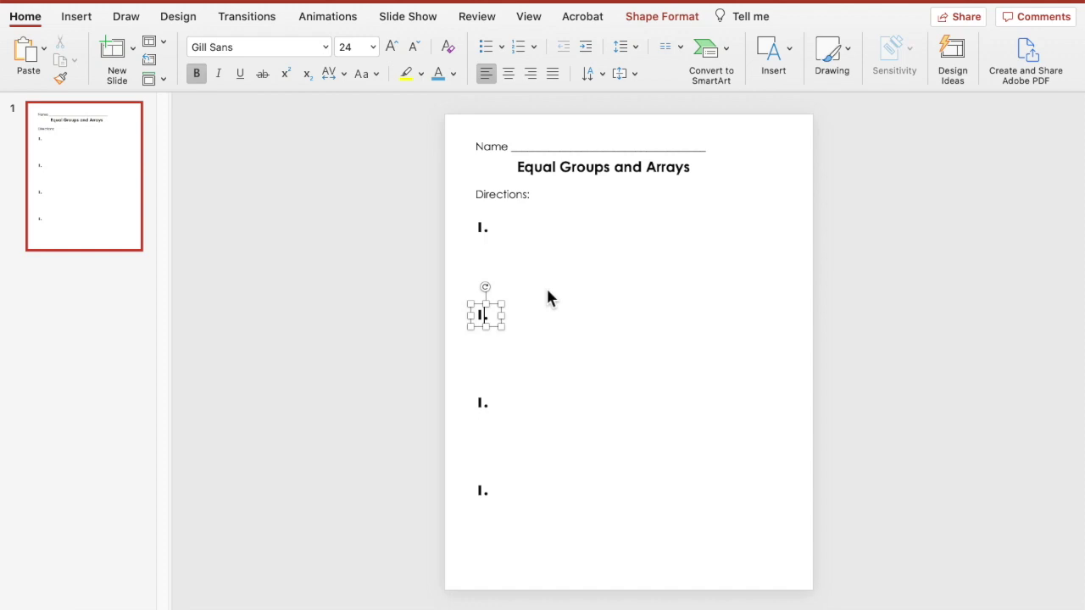
{"action": "left_click", "coordinate": [482, 404]}
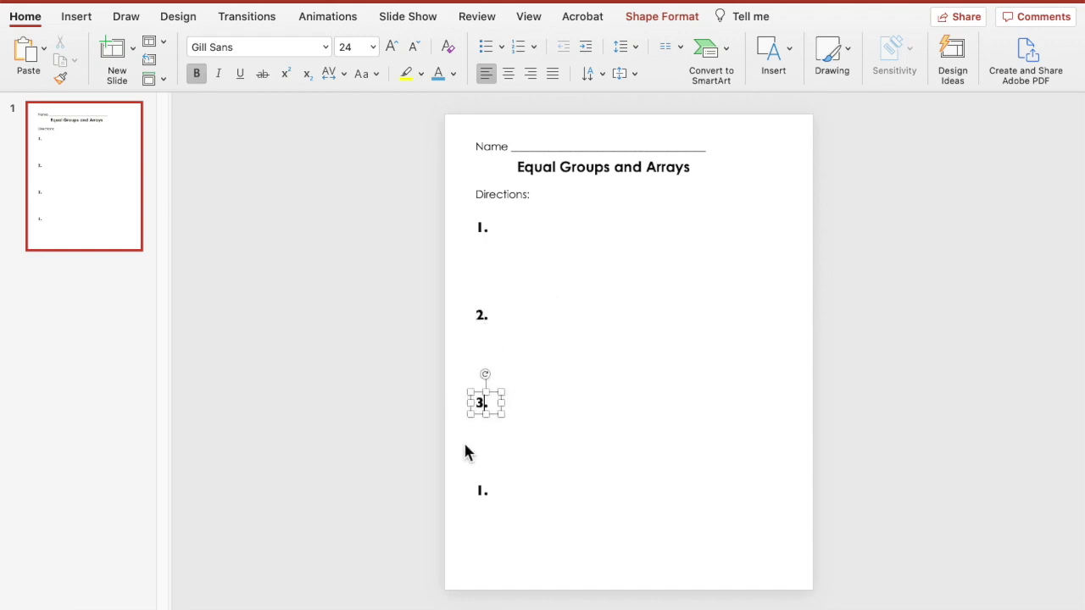
{"action": "left_click", "coordinate": [483, 490]}
{"action": "key", "text": "BackSpace"}
{"action": "type", "text": "4"}
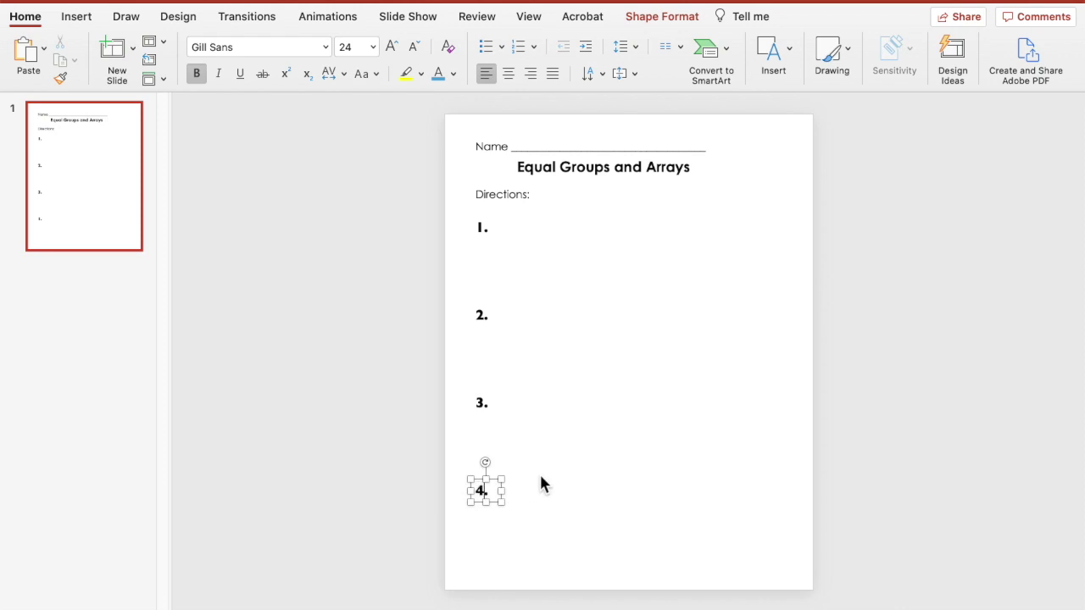
{"action": "left_click", "coordinate": [570, 268]}
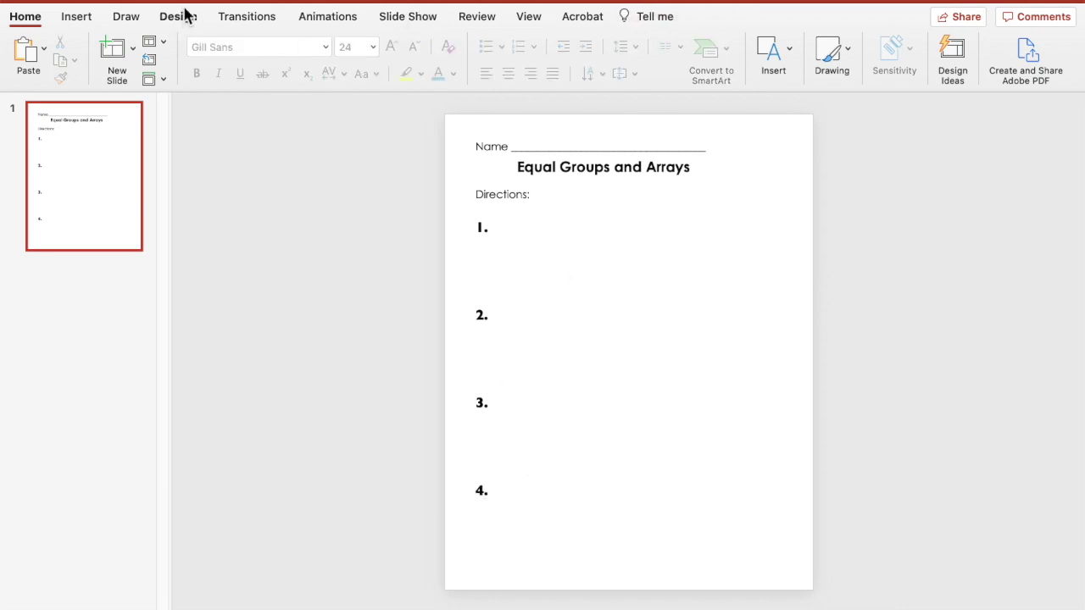
Step: Draw a rounded rectangle about 2.78" wide and 1.79" high beside question number 1
{"action": "left_click", "coordinate": [218, 2]}
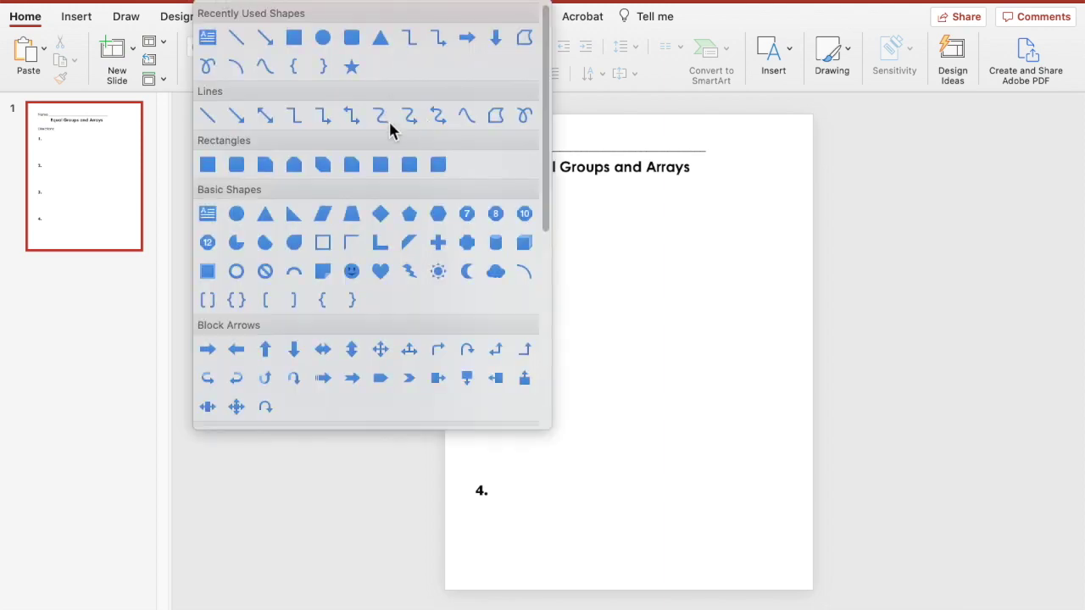
{"action": "left_click", "coordinate": [356, 45]}
{"action": "left_click_drag", "start_coordinate": [501, 218], "coordinate": [624, 297]}
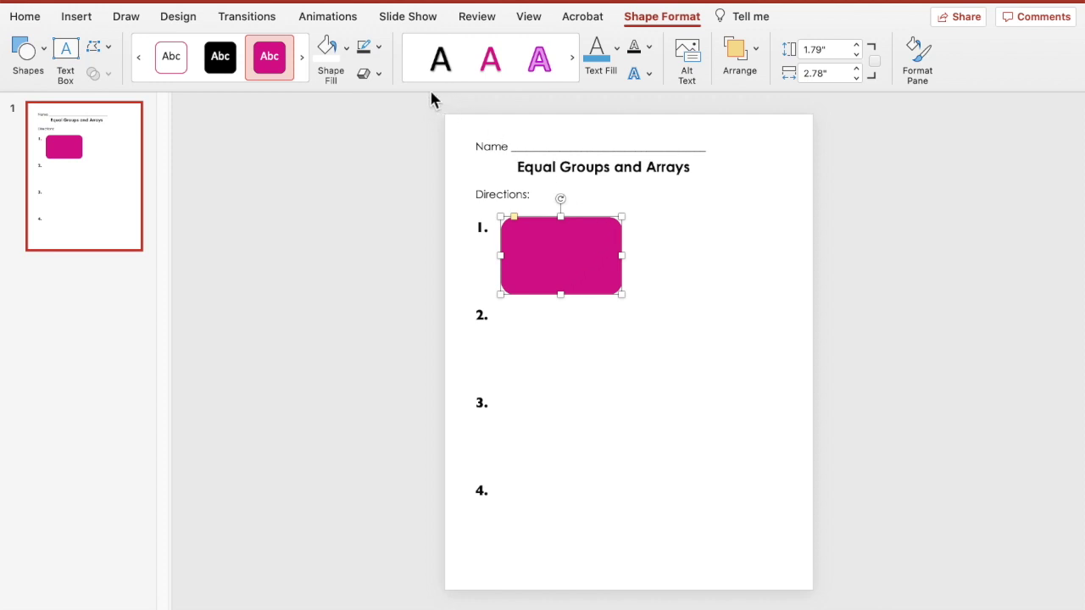
Step: Remove the fill from the rounded rectangle beside question 1 and give it a black outline
{"action": "left_click", "coordinate": [347, 48]}
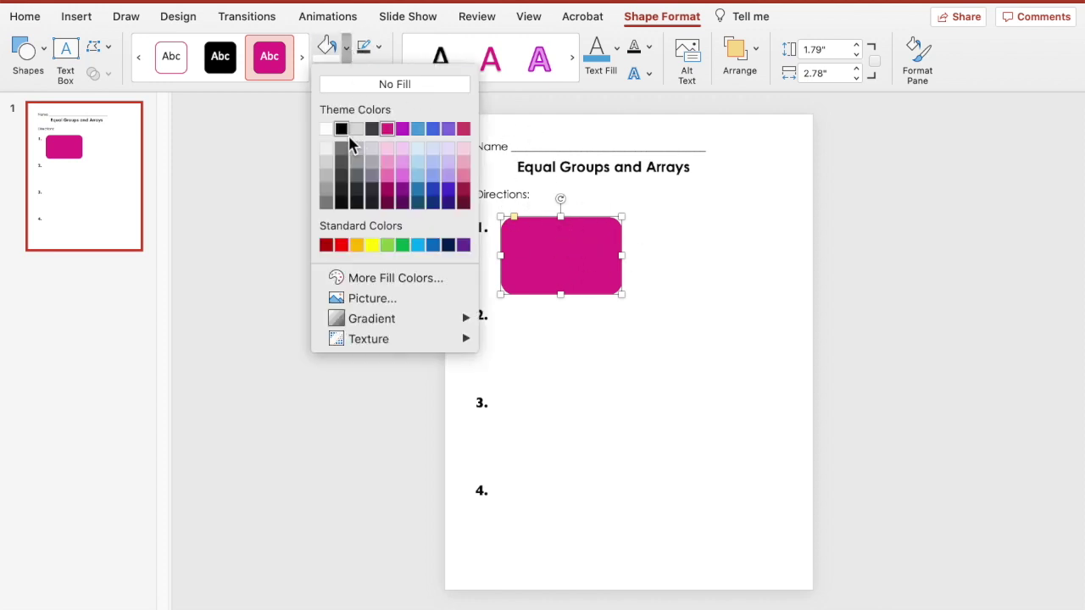
{"action": "left_click", "coordinate": [371, 85]}
{"action": "left_click", "coordinate": [379, 47]}
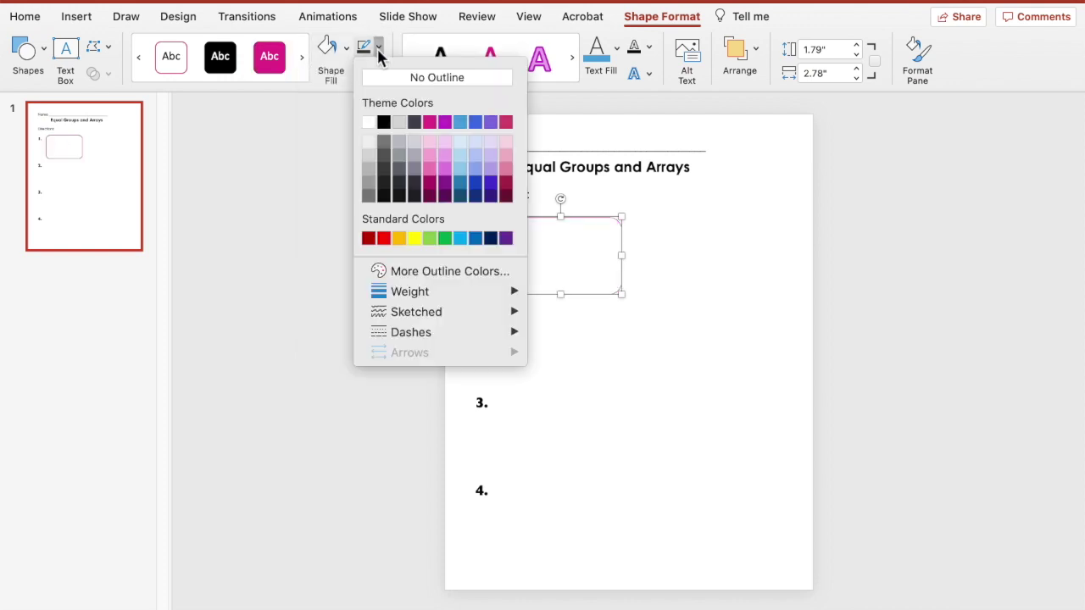
{"action": "left_click", "coordinate": [384, 123]}
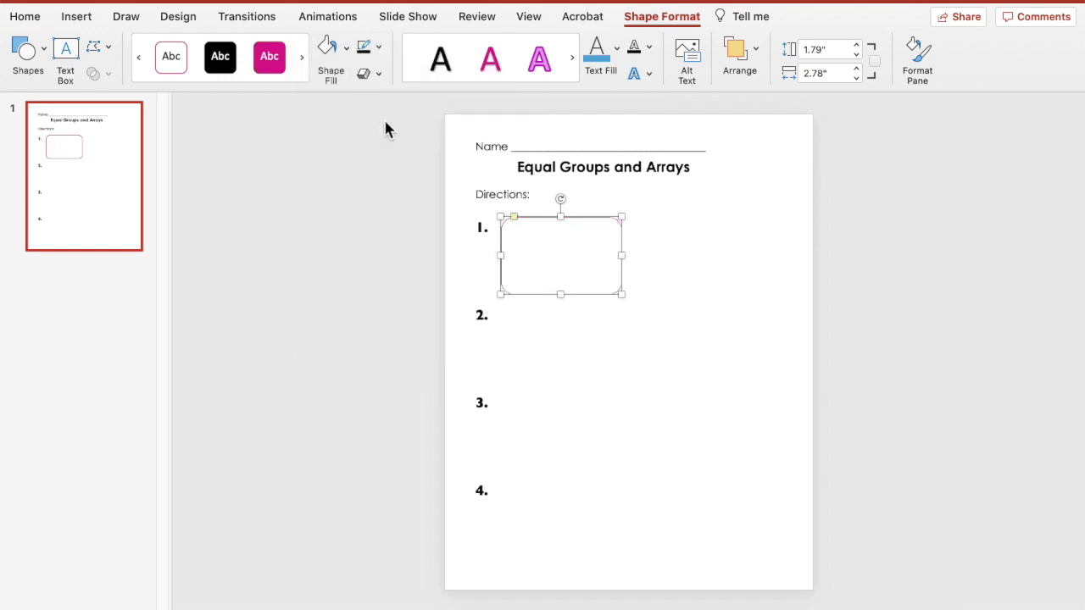
{"action": "left_click", "coordinate": [632, 247]}
{"action": "left_click", "coordinate": [613, 218]}
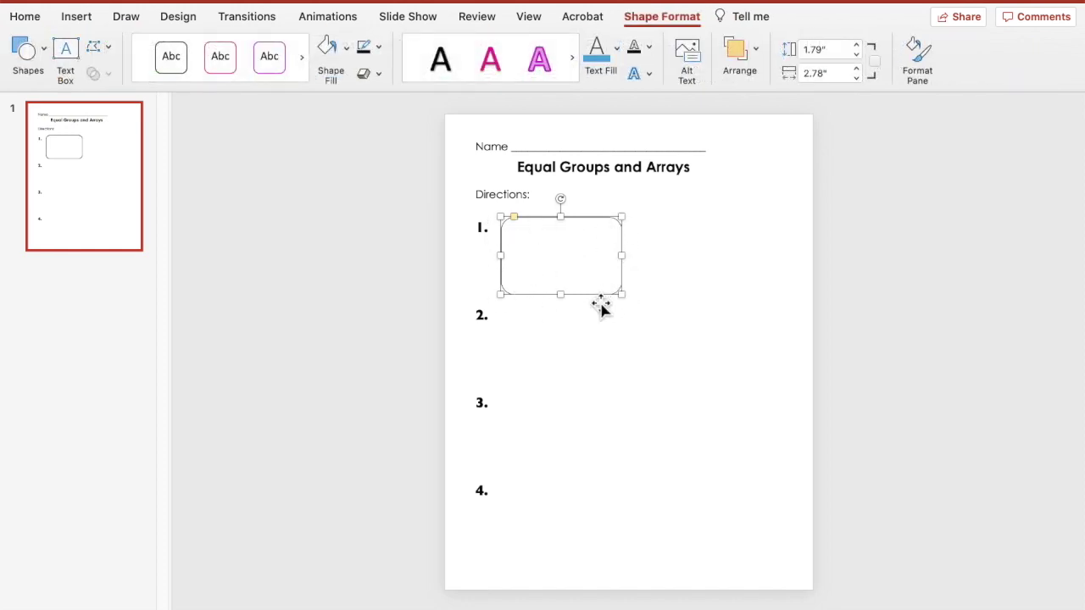
{"action": "left_click", "coordinate": [657, 282]}
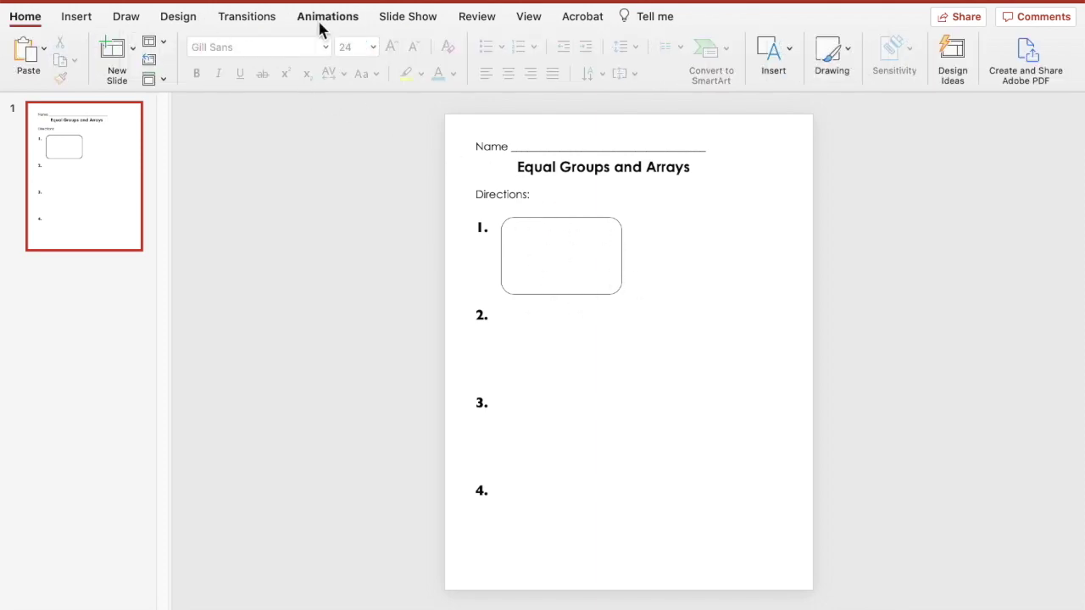
Step: Draw a circle about 0.51" in diameter in the empty space beside the question 1 rectangle
{"action": "left_click", "coordinate": [221, 3]}
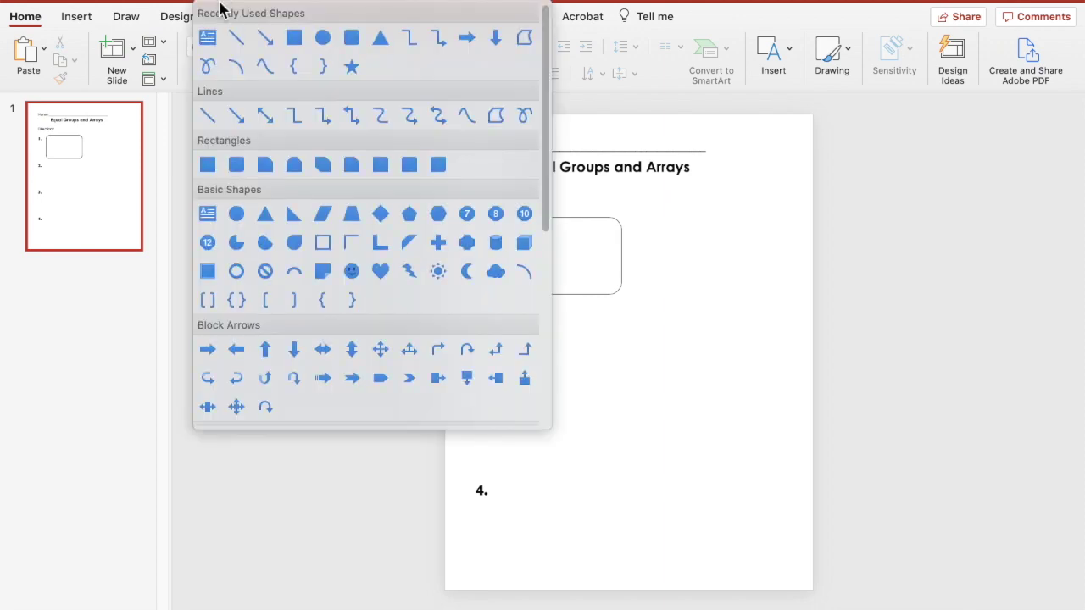
{"action": "left_click", "coordinate": [325, 38]}
{"action": "left_click_drag", "start_coordinate": [663, 228], "coordinate": [714, 279]}
{"action": "left_click_drag", "start_coordinate": [715, 280], "coordinate": [676, 248]}
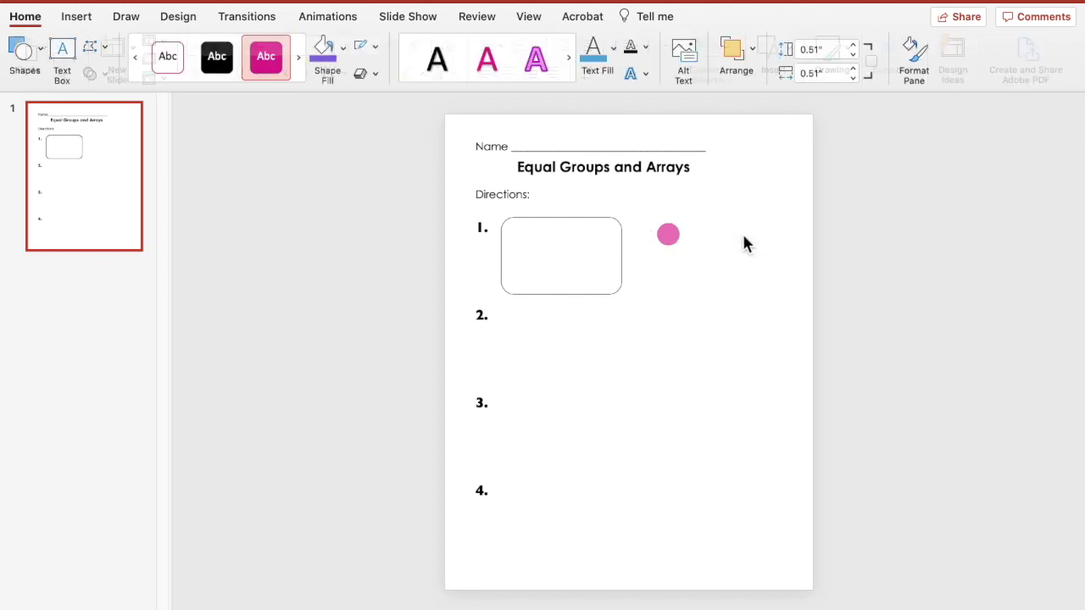
Step: Fill the small circle with the purple theme color and remove its outline
{"action": "left_click", "coordinate": [346, 49]}
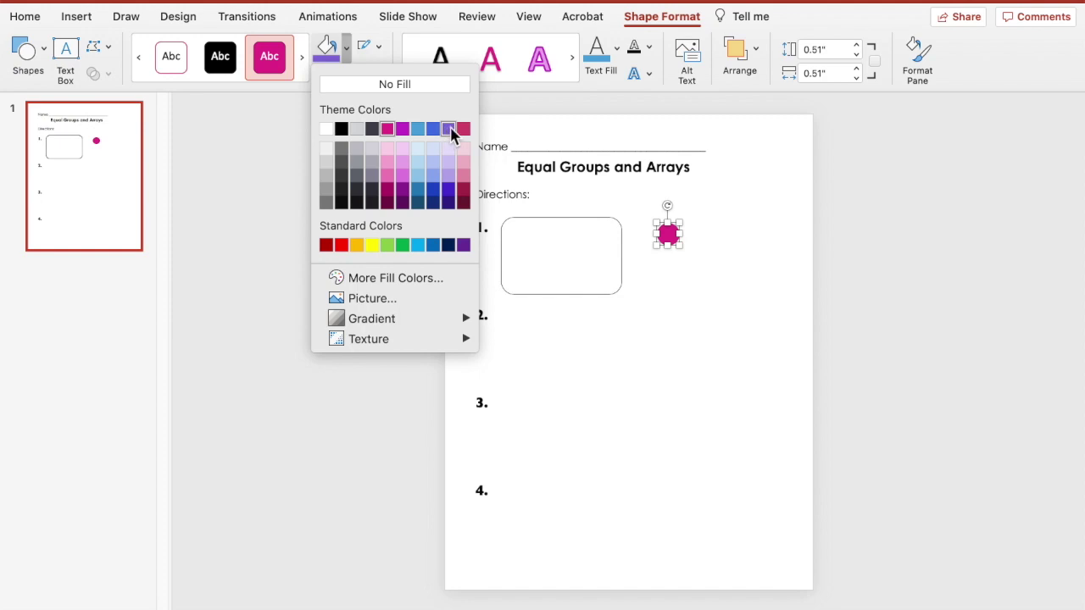
{"action": "left_click", "coordinate": [449, 129]}
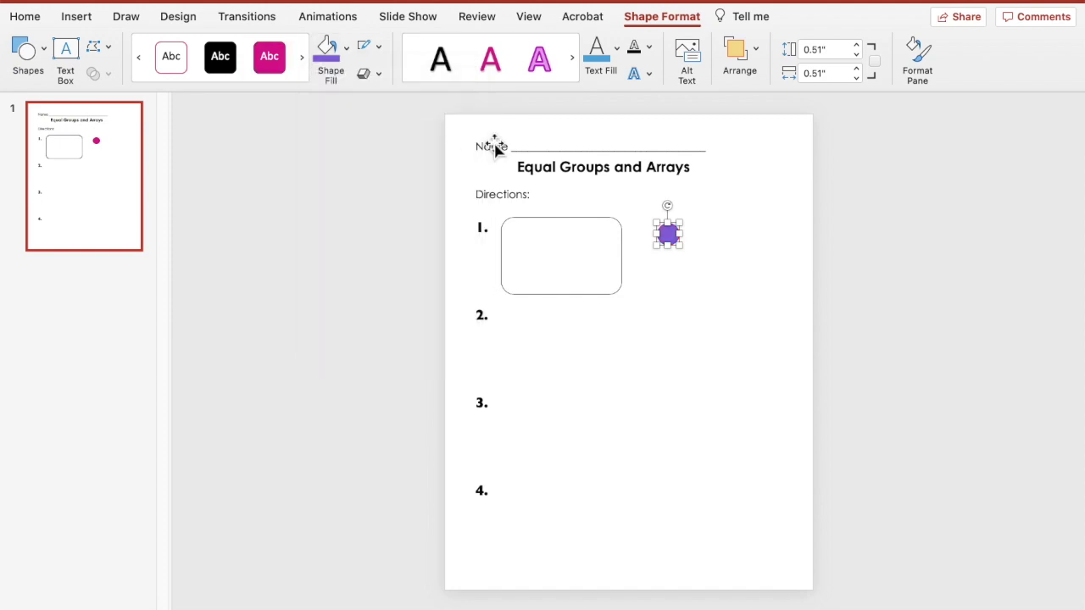
{"action": "left_click", "coordinate": [382, 48]}
{"action": "left_click", "coordinate": [384, 78]}
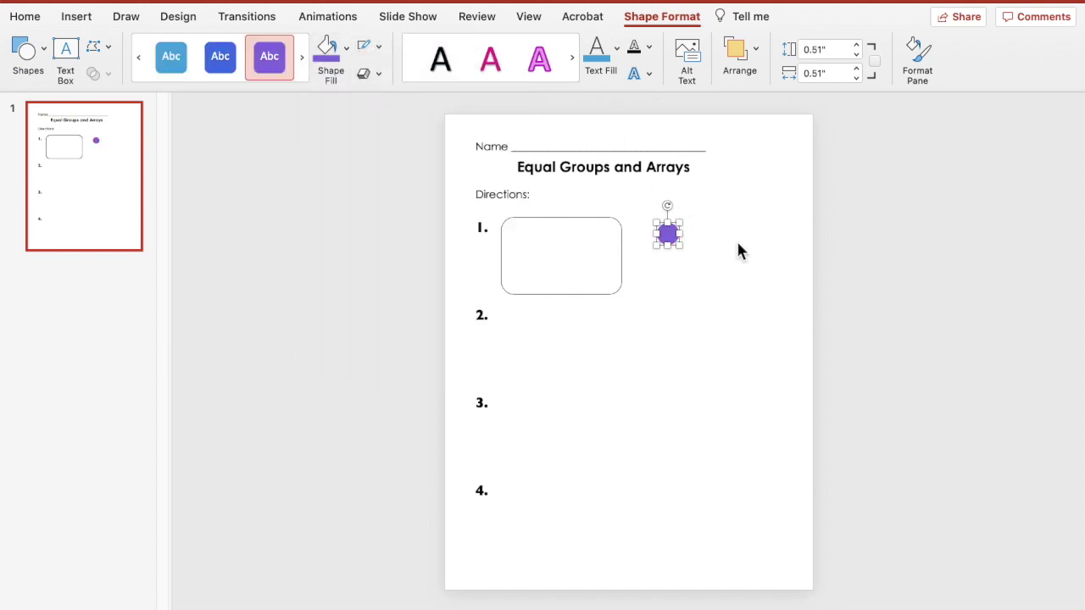
{"action": "left_click", "coordinate": [674, 245]}
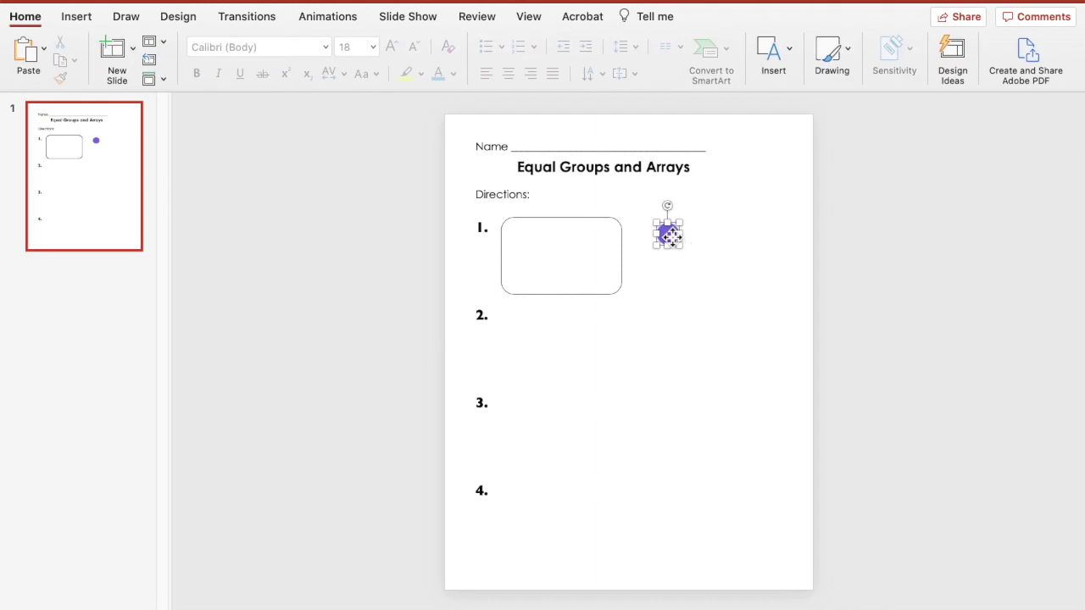
Step: Move the purple circle into the question 1 rectangle and duplicate it, scattering six circles inside the box
{"action": "left_click_drag", "start_coordinate": [667, 230], "coordinate": [586, 266]}
{"action": "key", "text": "super+d"}
{"action": "key", "text": "super+d"}
{"action": "key", "text": "super+d"}
{"action": "left_click", "coordinate": [669, 238]}
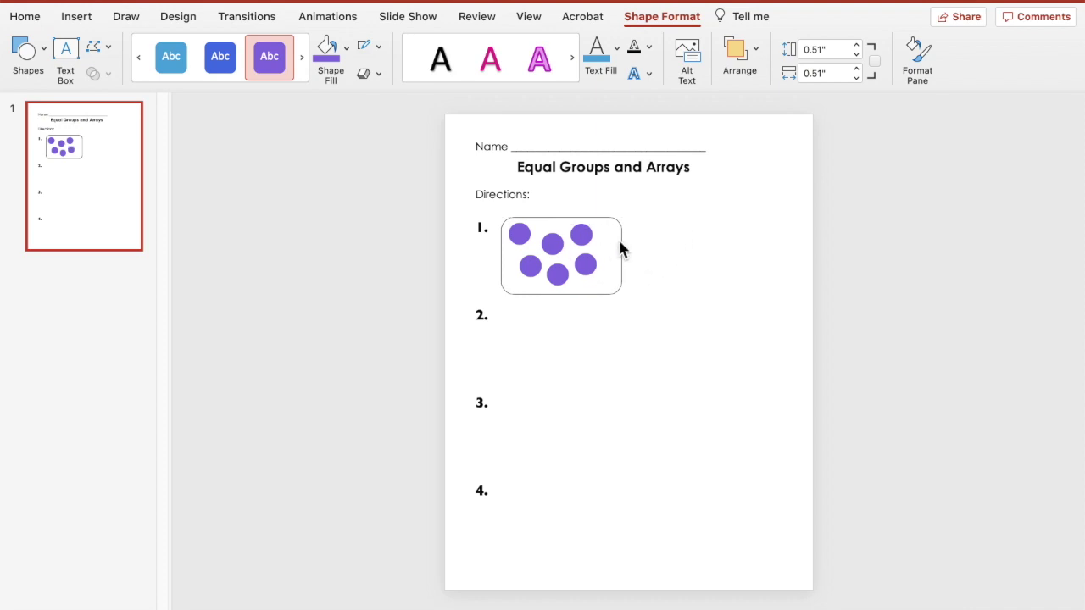